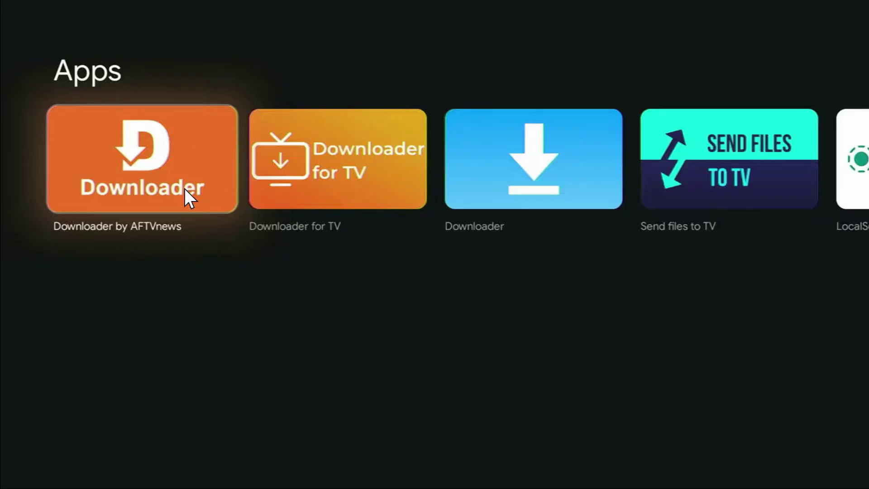
- Go from quick settings to All settings, then System, highlighting About
key("Home")
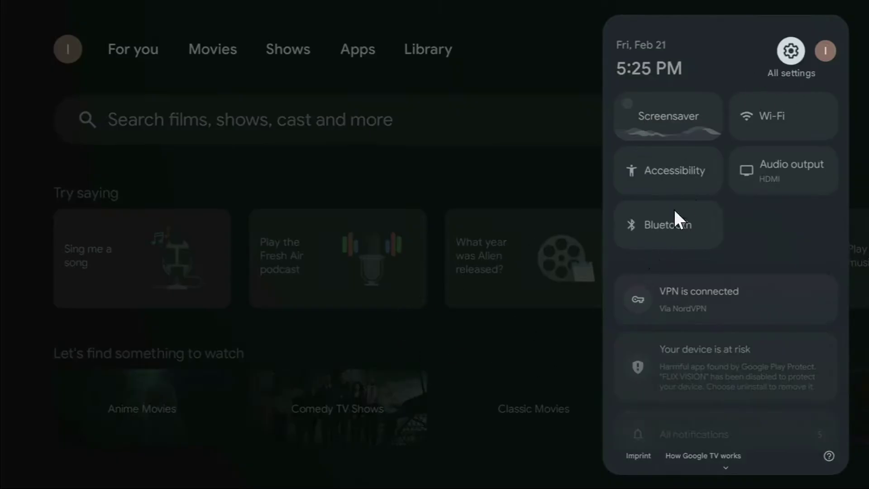
left_click(679, 113)
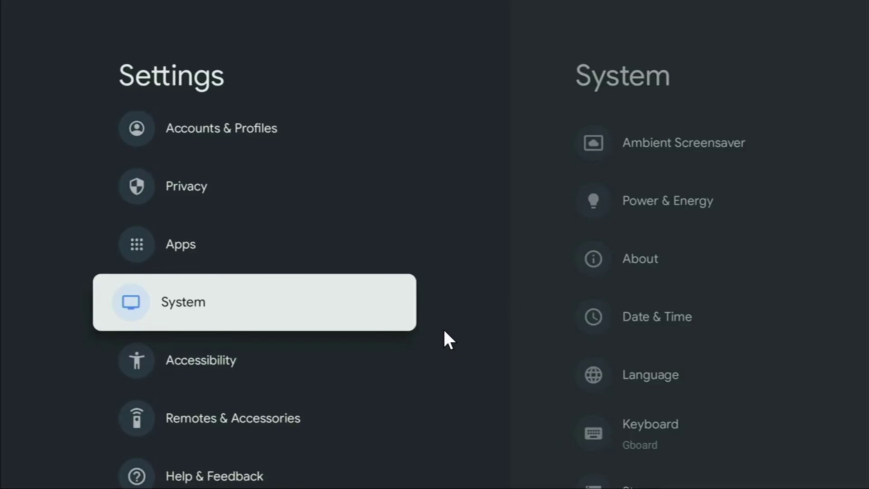
key("Right")
key("Down")
key("Down")
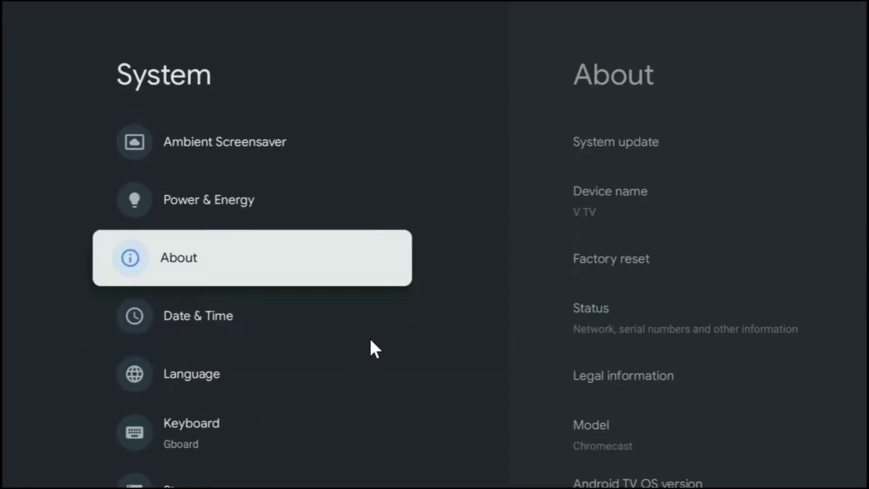
- Open About and click the Android TV OS build entry to check developer options
key("Right")
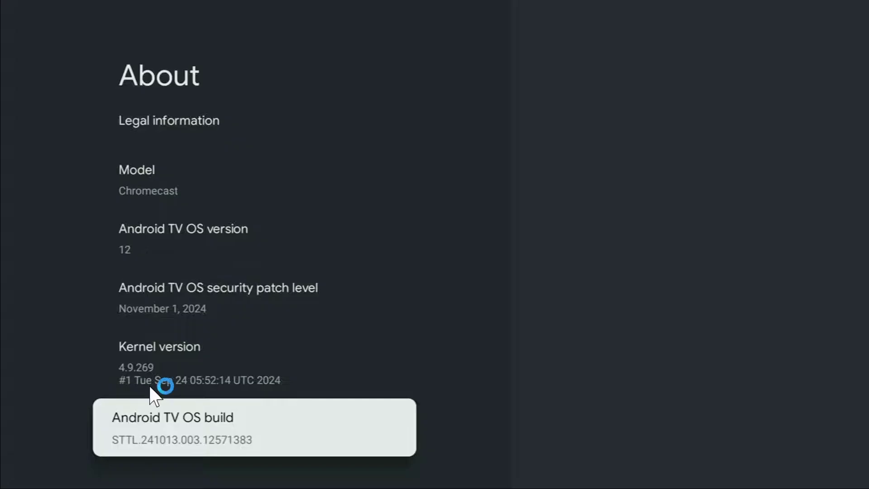
left_click(281, 426)
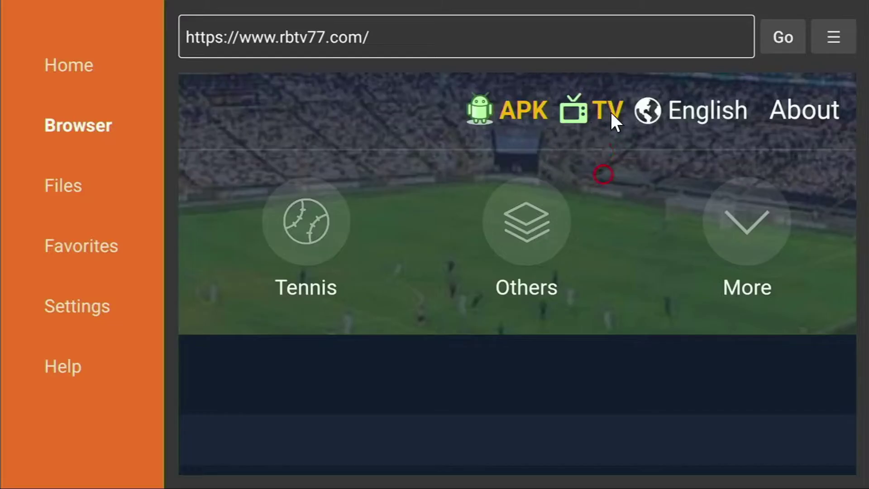
- Download the RBTV77 TV version APK from rbtv77.com and install it
left_click(570, 103)
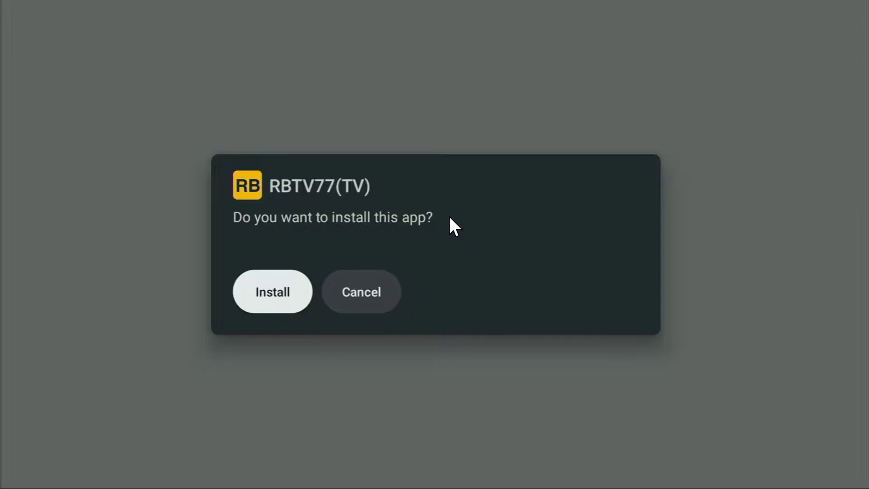
left_click(283, 294)
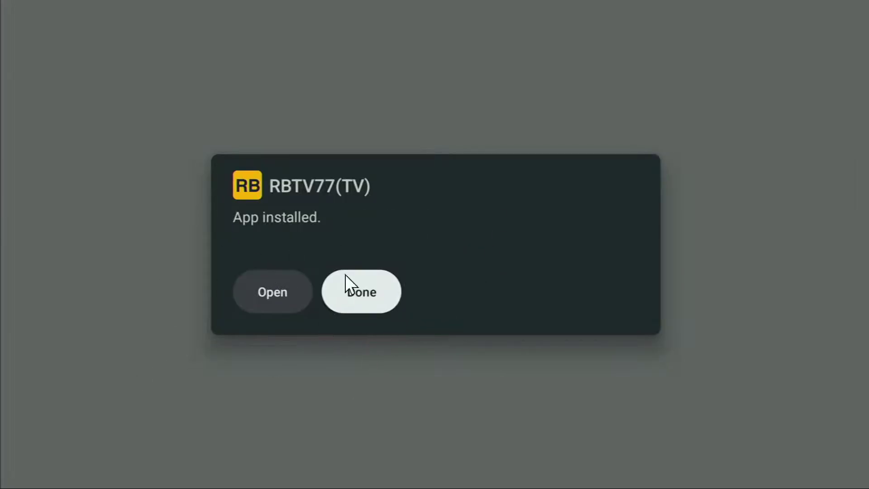
- Choose Done on the App installed dialog for rb-tv-production-release-37-v1.apk
left_click(399, 309)
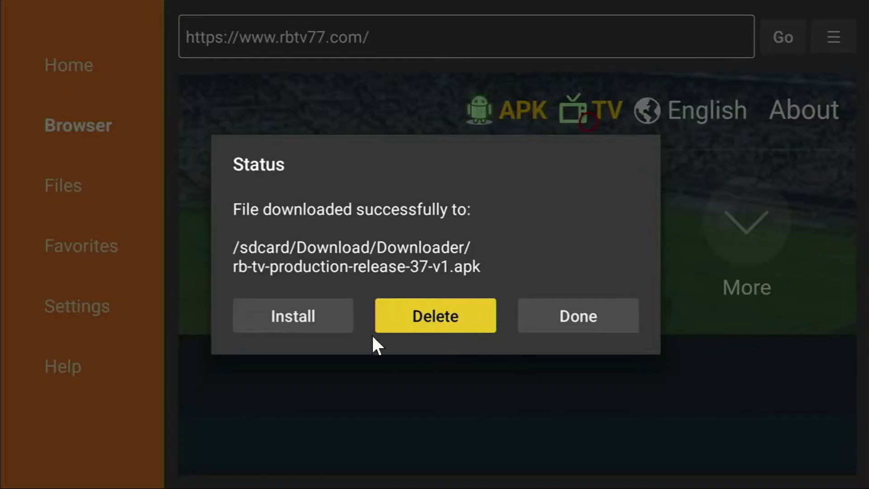